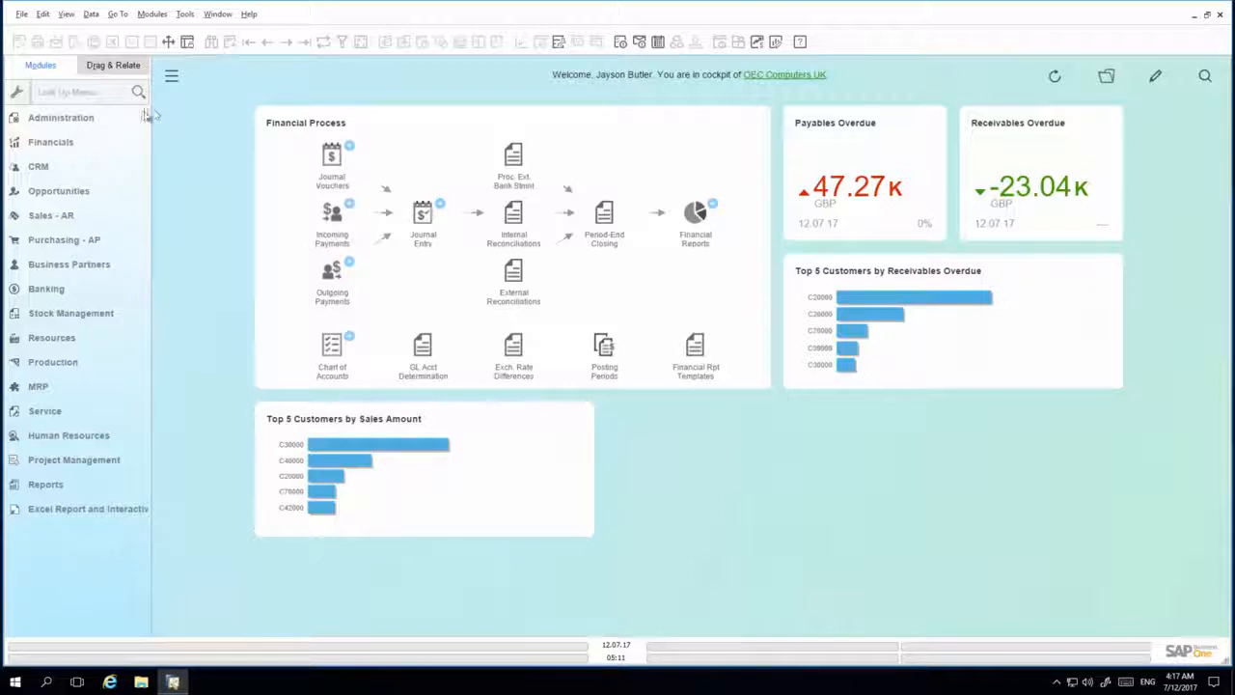
# Open the Report and Layout Manager from the general administration setup.
pyautogui.click(87, 118)
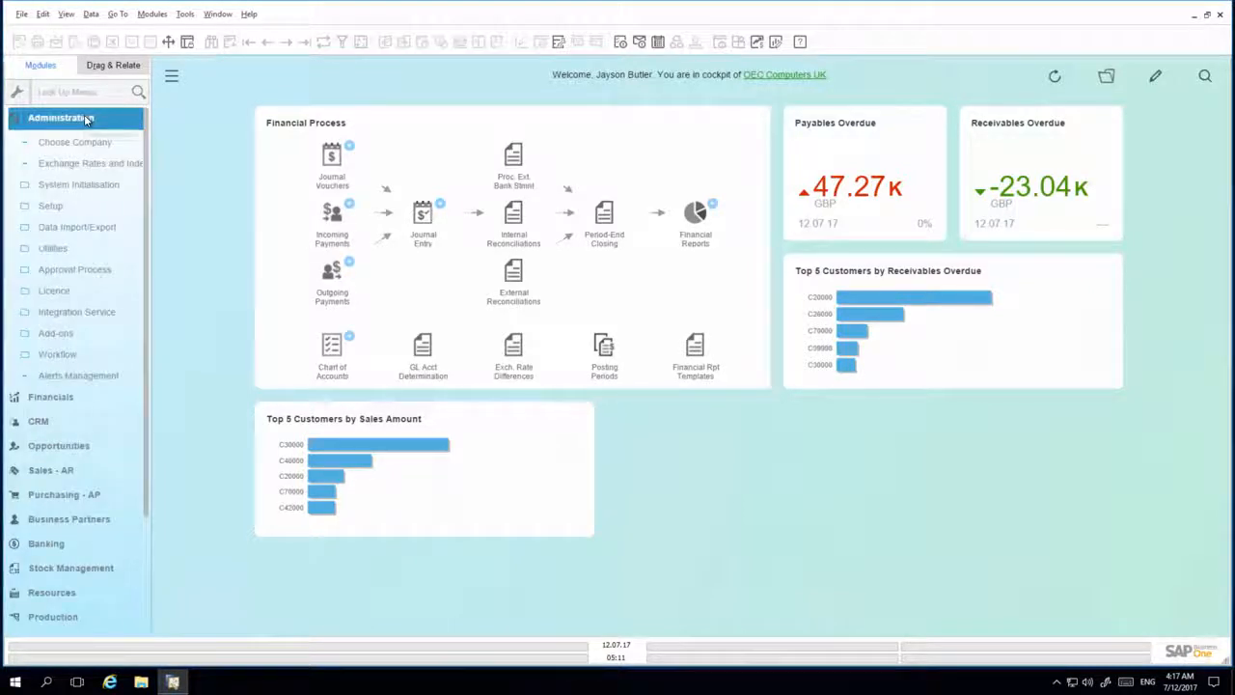
pyautogui.click(95, 183)
pyautogui.click(71, 208)
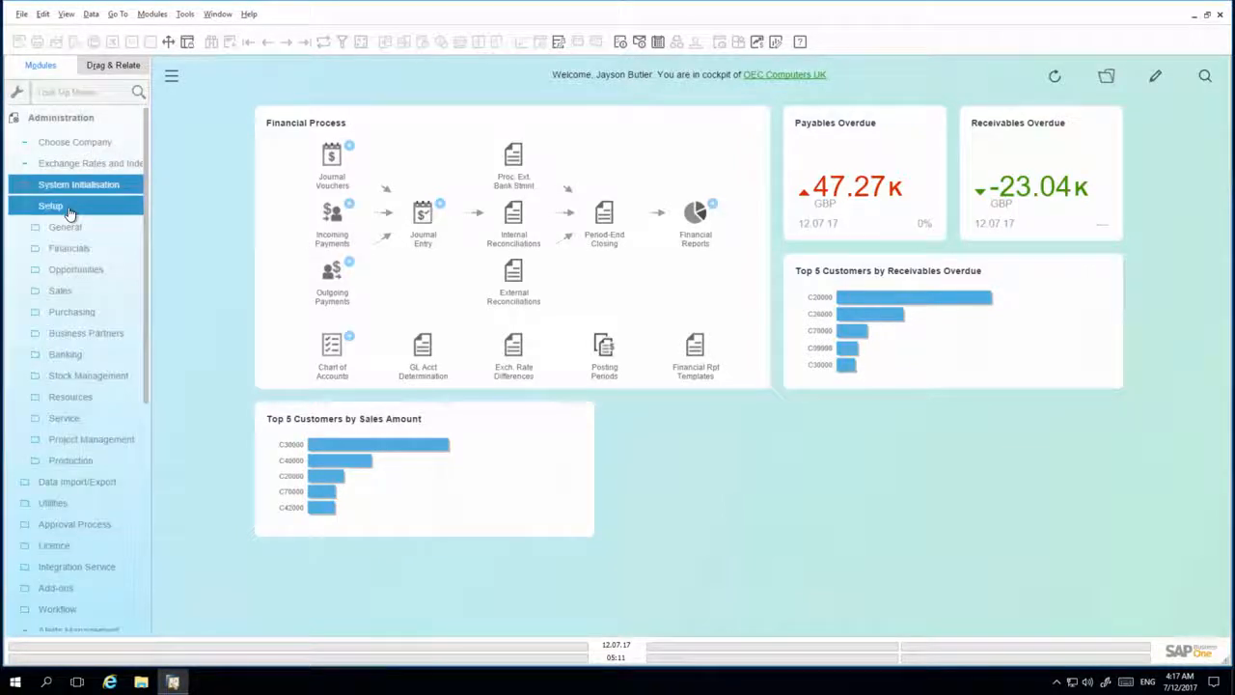
pyautogui.click(79, 228)
pyautogui.click(78, 228)
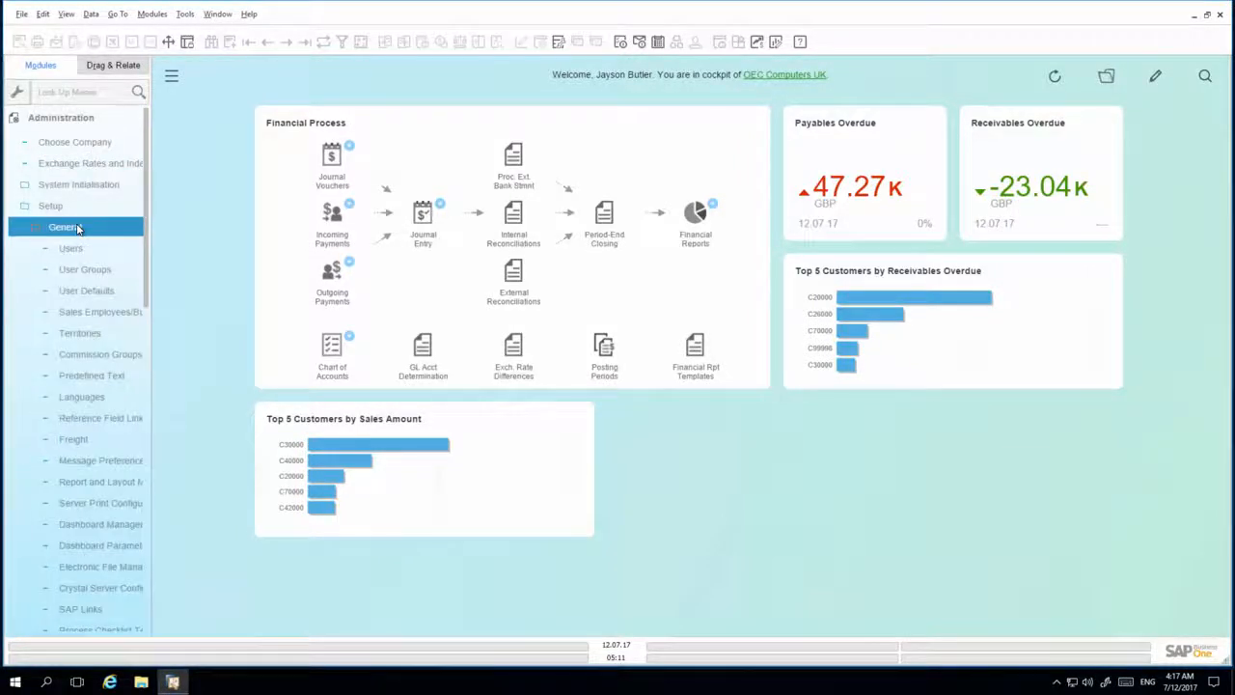
pyautogui.click(109, 482)
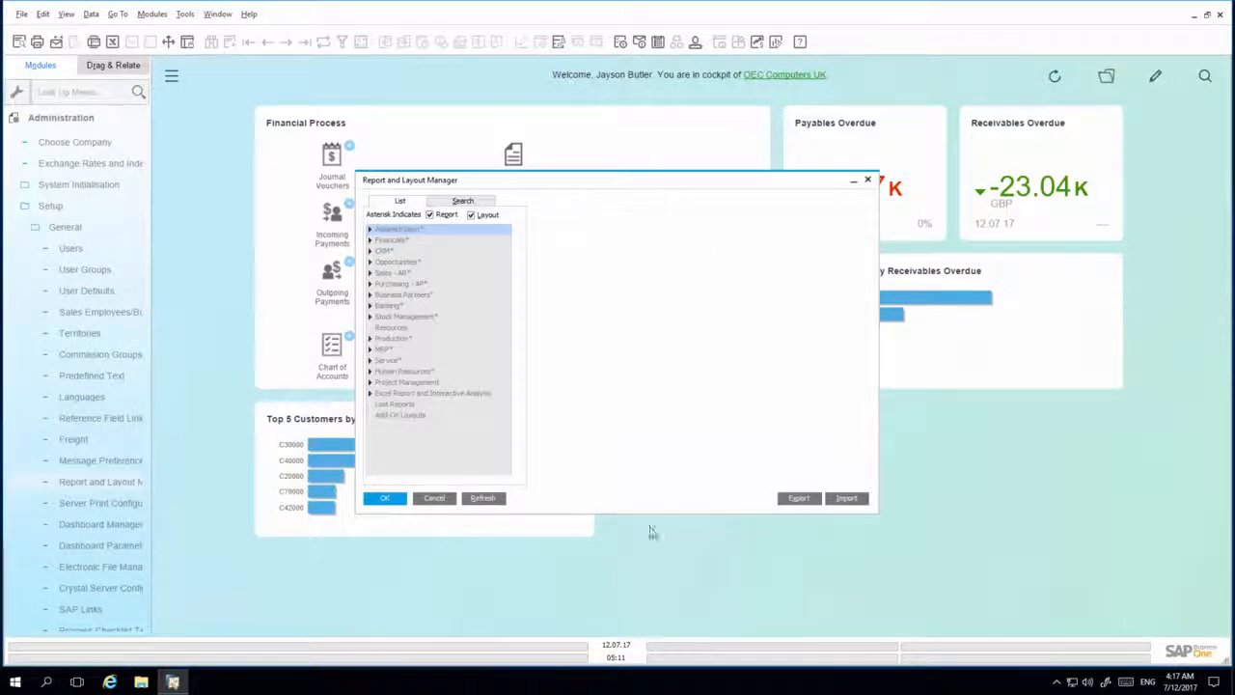
# Start the layout import wizard and select DocumentJournal_TXT.GEP on the Desktop as the file to import.
pyautogui.click(859, 500)
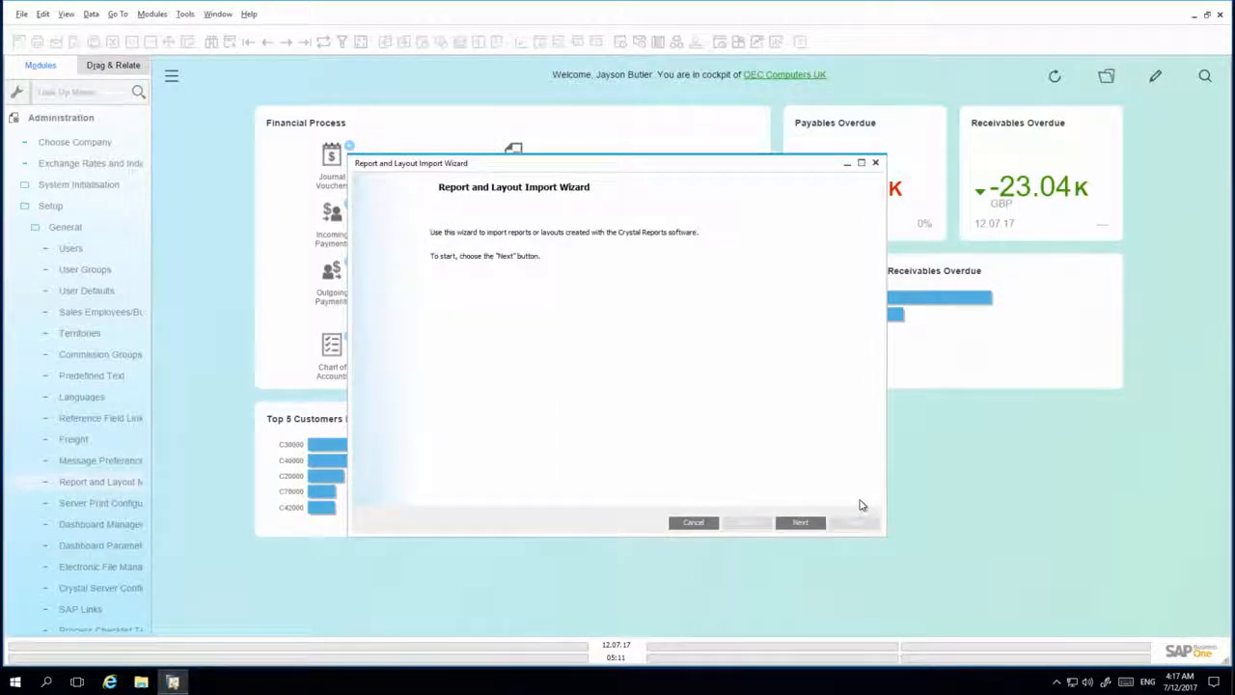
pyautogui.click(815, 526)
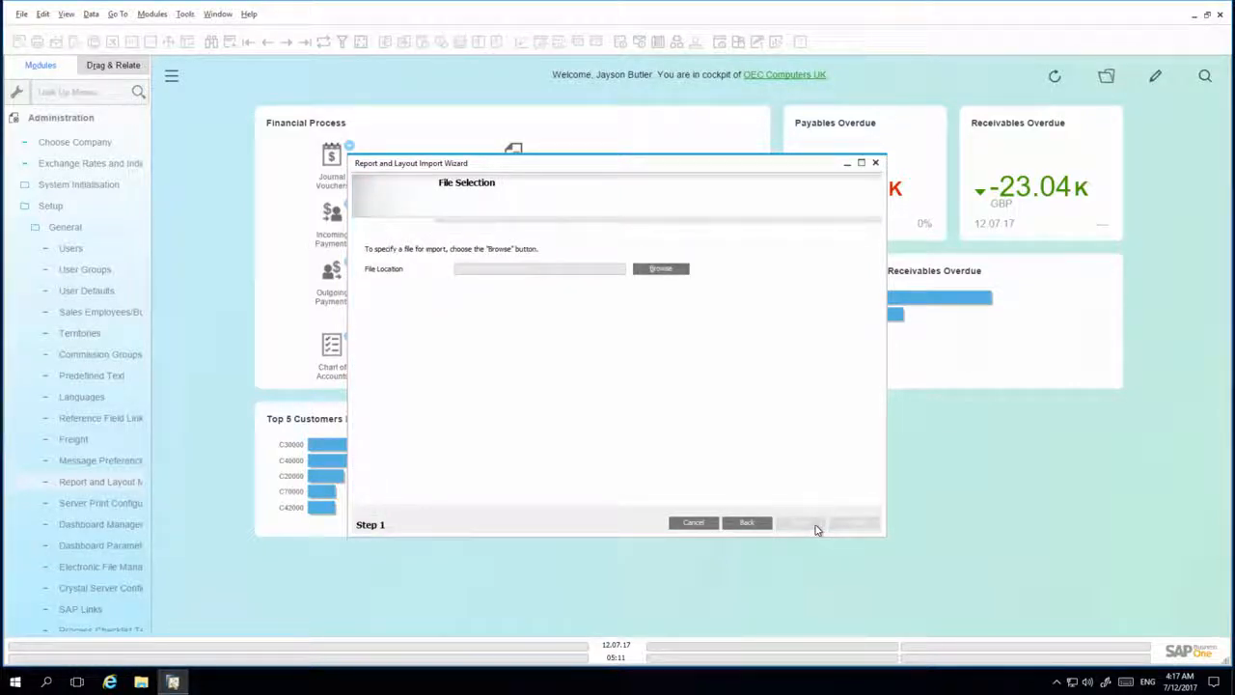
pyautogui.click(659, 271)
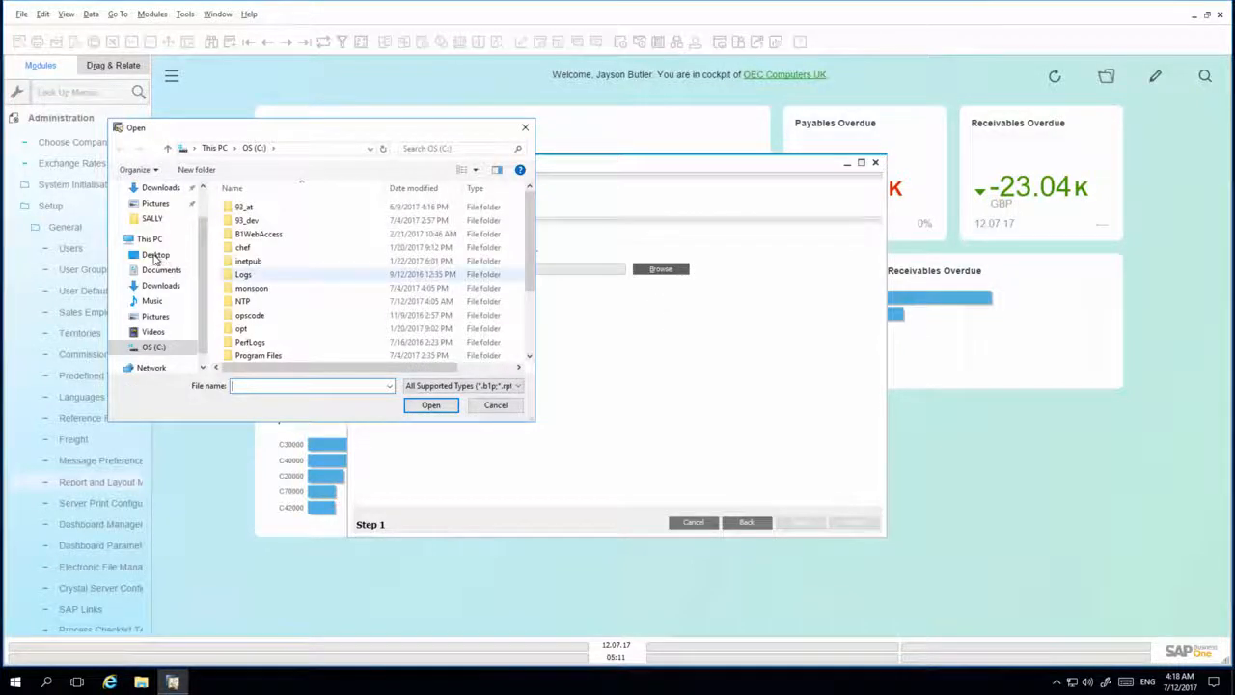
pyautogui.click(155, 255)
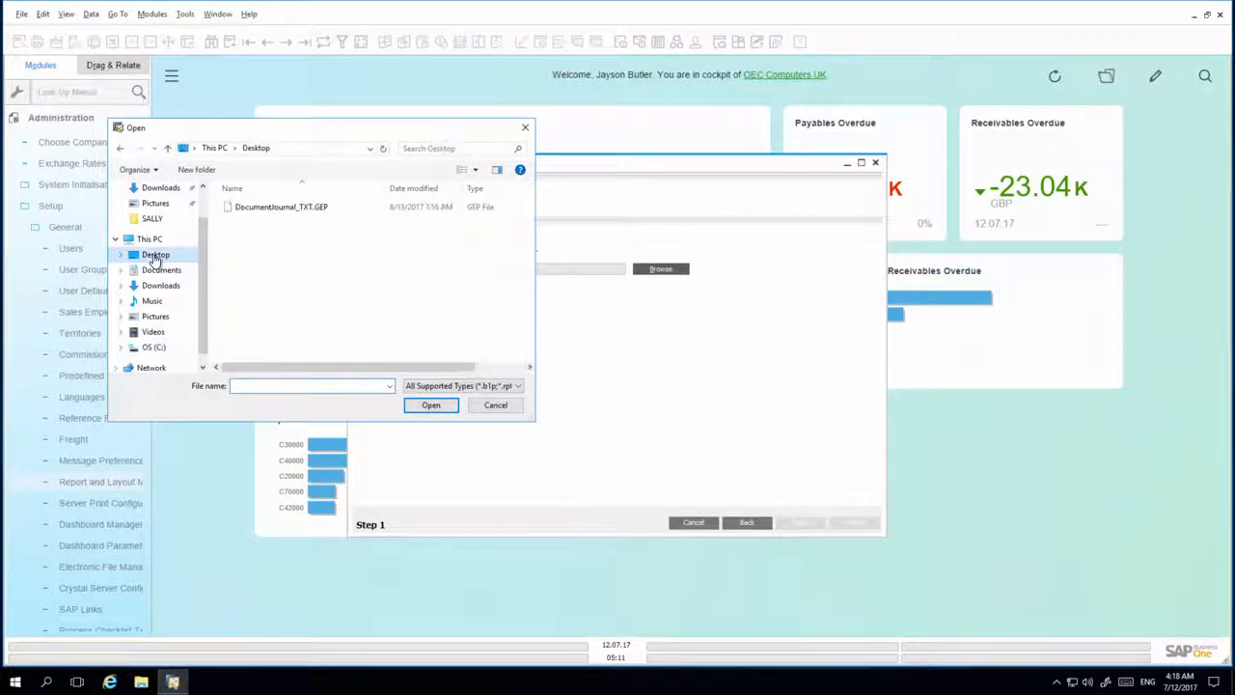
pyautogui.doubleClick(243, 212)
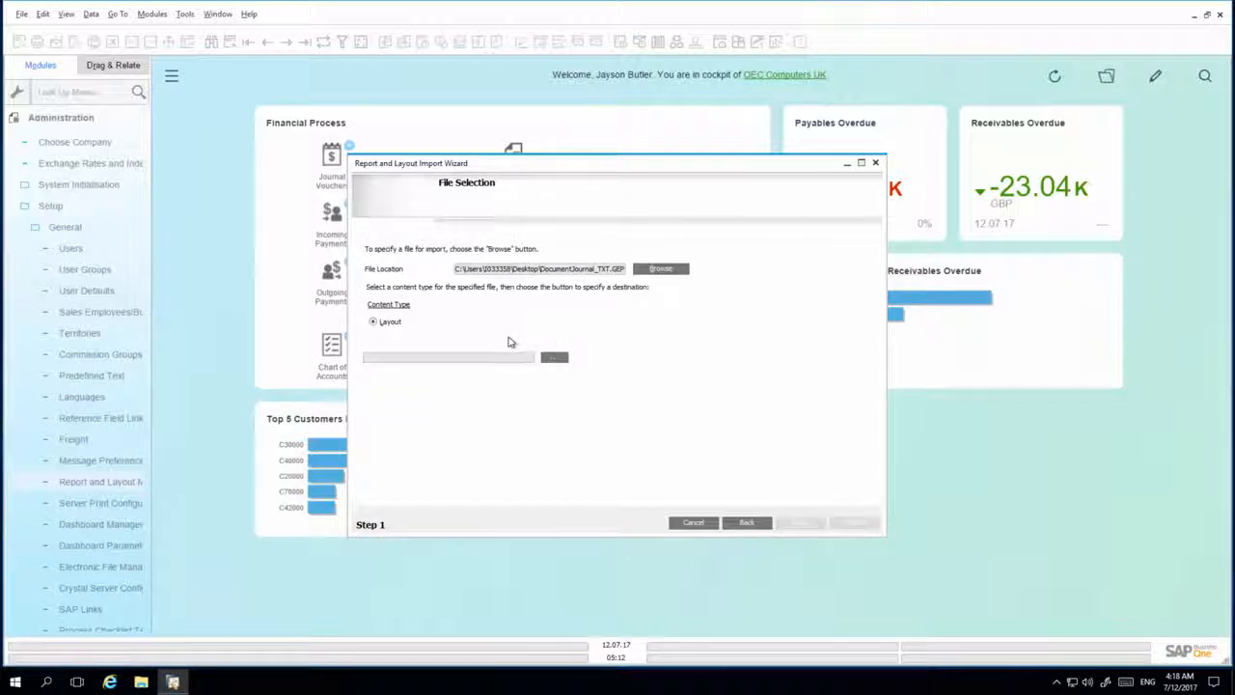
# Find the Document Journal document type by its type name and assign it as the layout's destination.
pyautogui.click(555, 358)
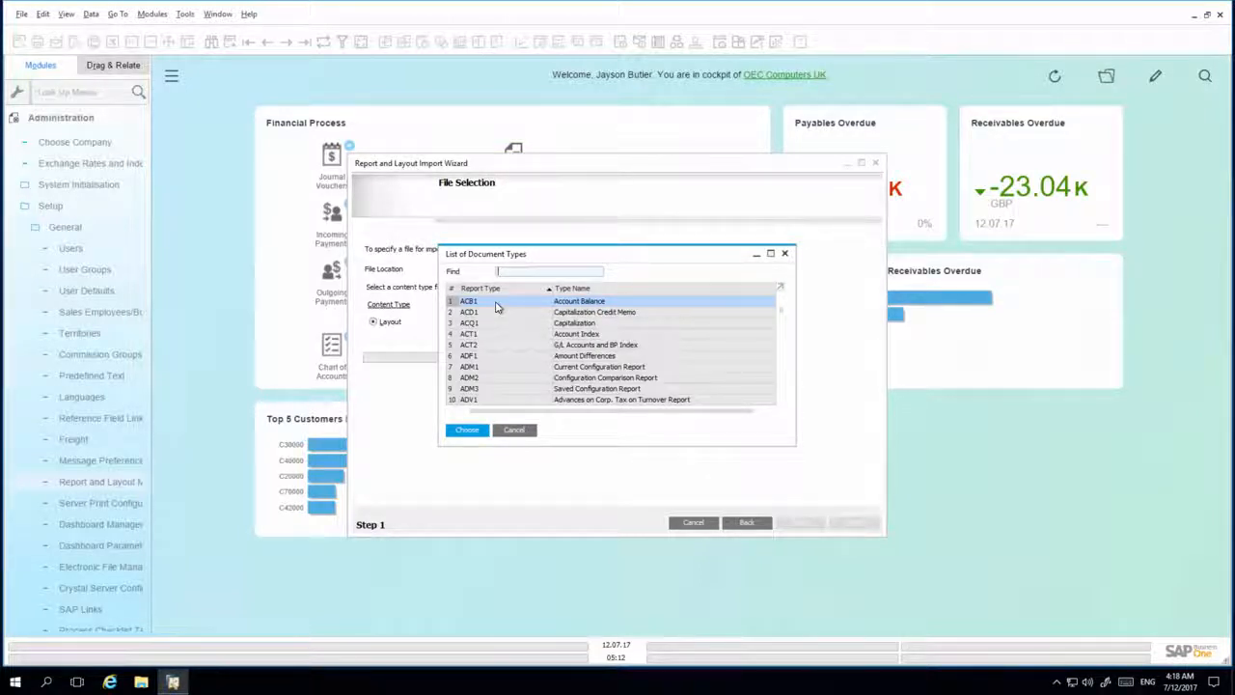
pyautogui.click(595, 288)
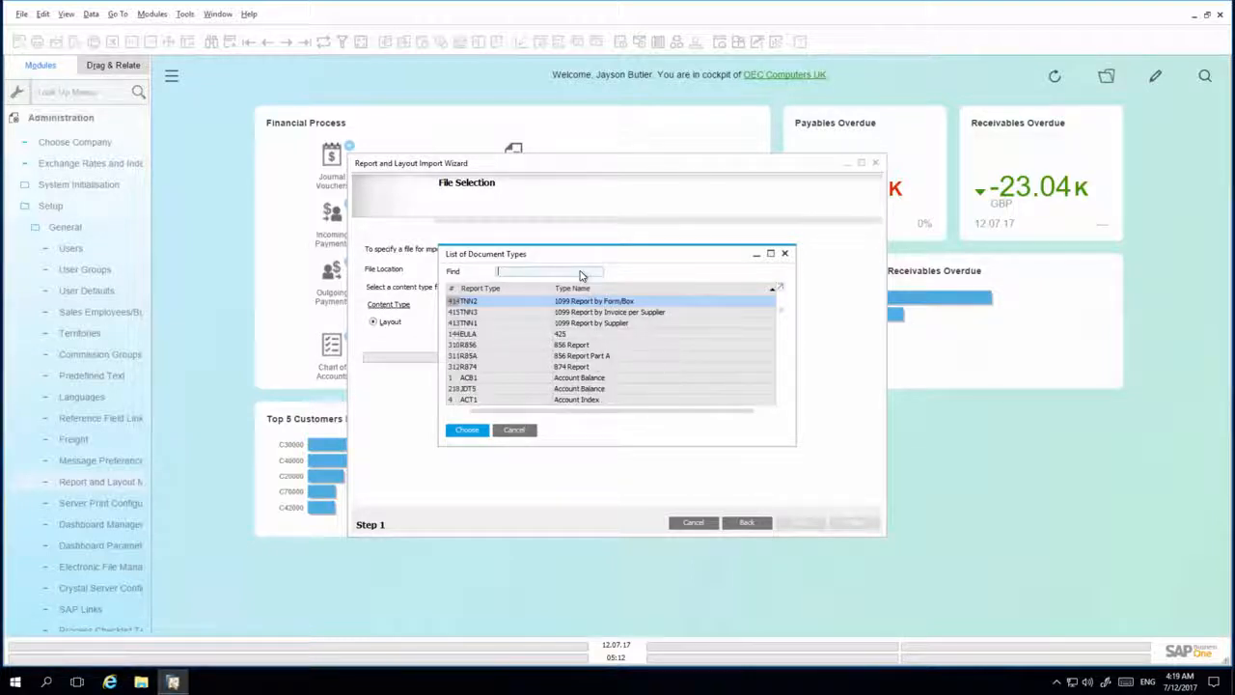
pyautogui.write('Documen')
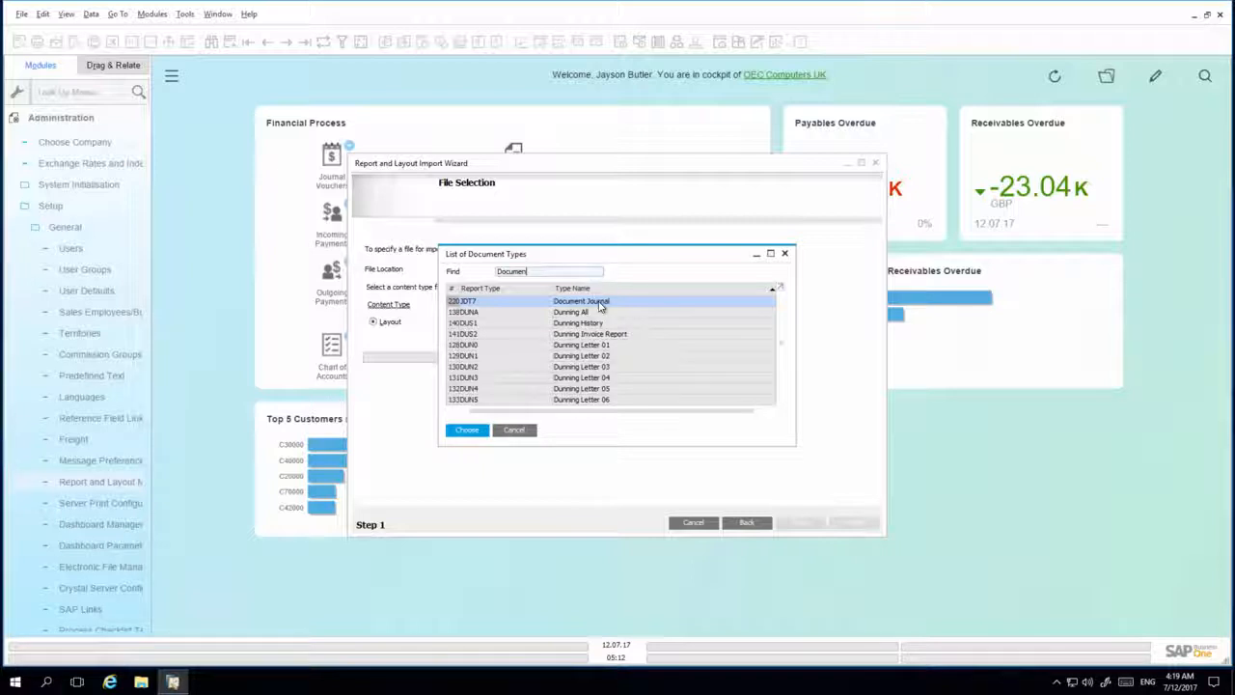
pyautogui.doubleClick(600, 303)
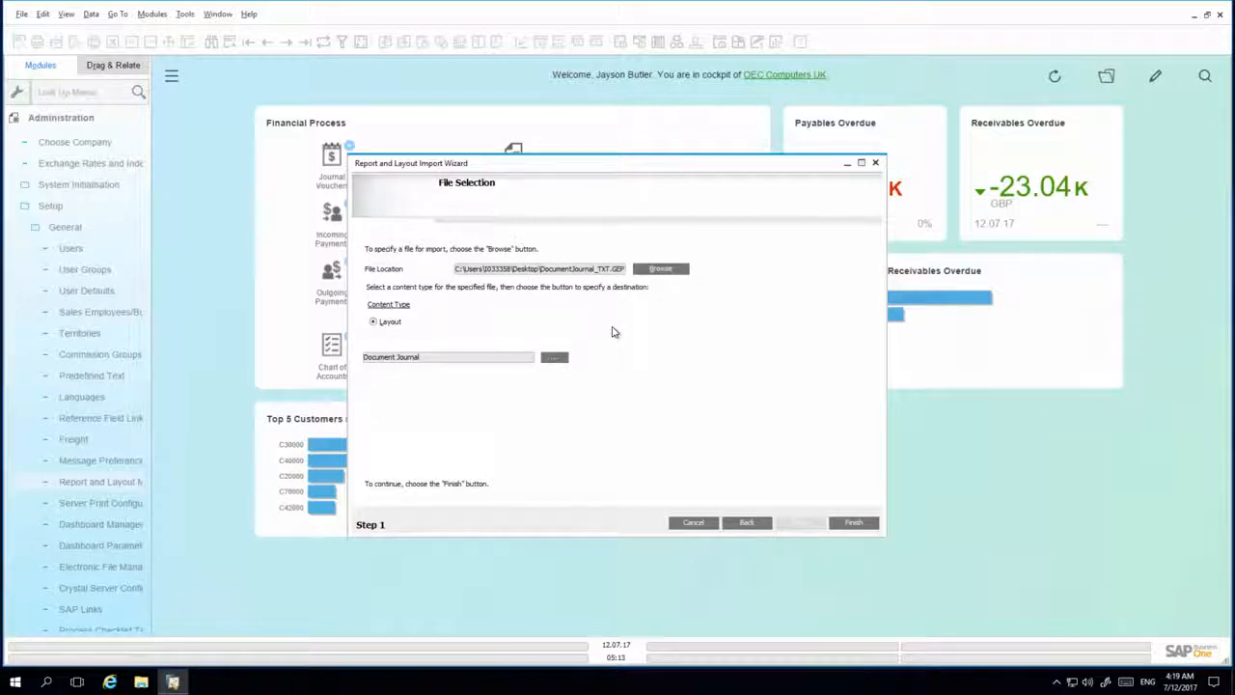
# Finish the layout import, then close the wizard and the Report and Layout Manager.
pyautogui.click(854, 522)
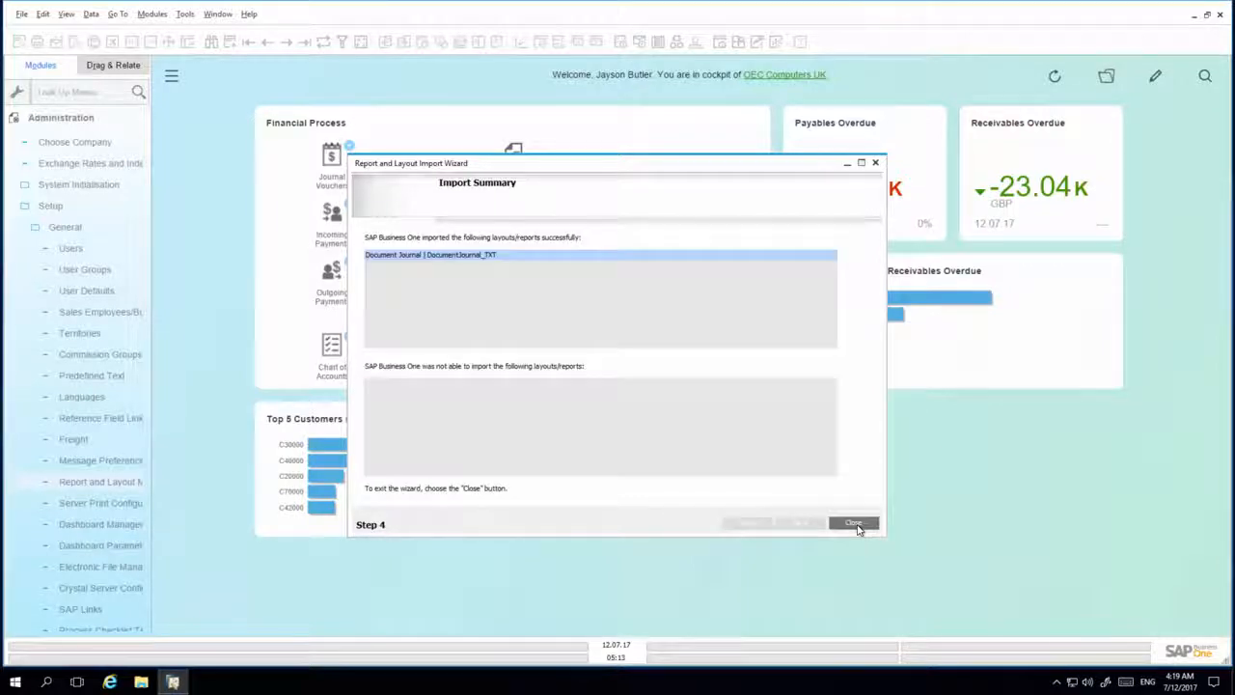
pyautogui.click(855, 522)
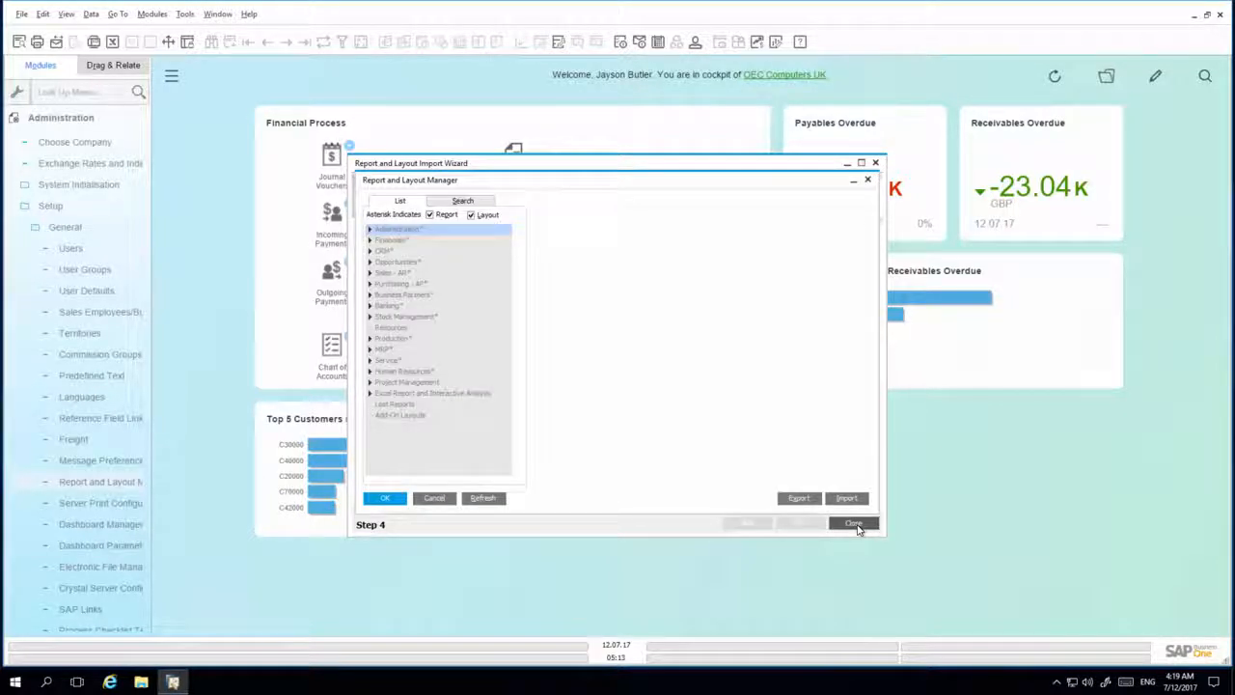
pyautogui.click(399, 504)
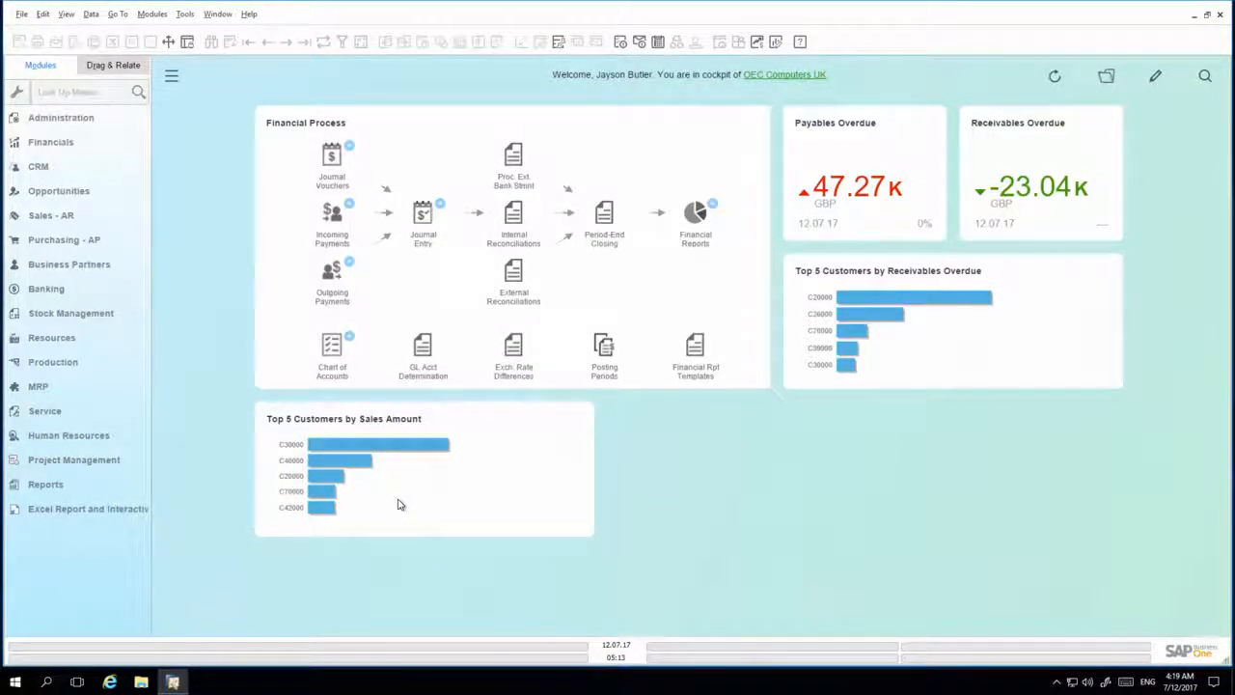
# Search the modules for "document jou" and open the Document Journal report under Financials.
pyautogui.click(82, 93)
pyautogui.write('document')
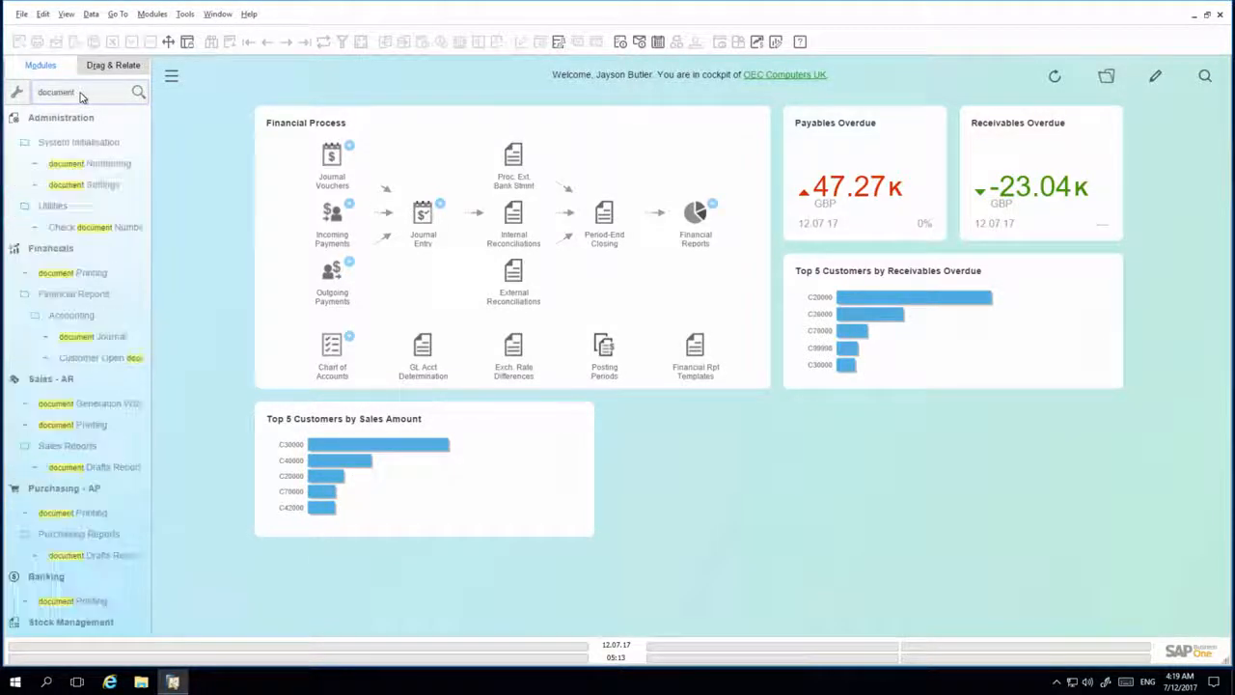
pyautogui.write(' jou')
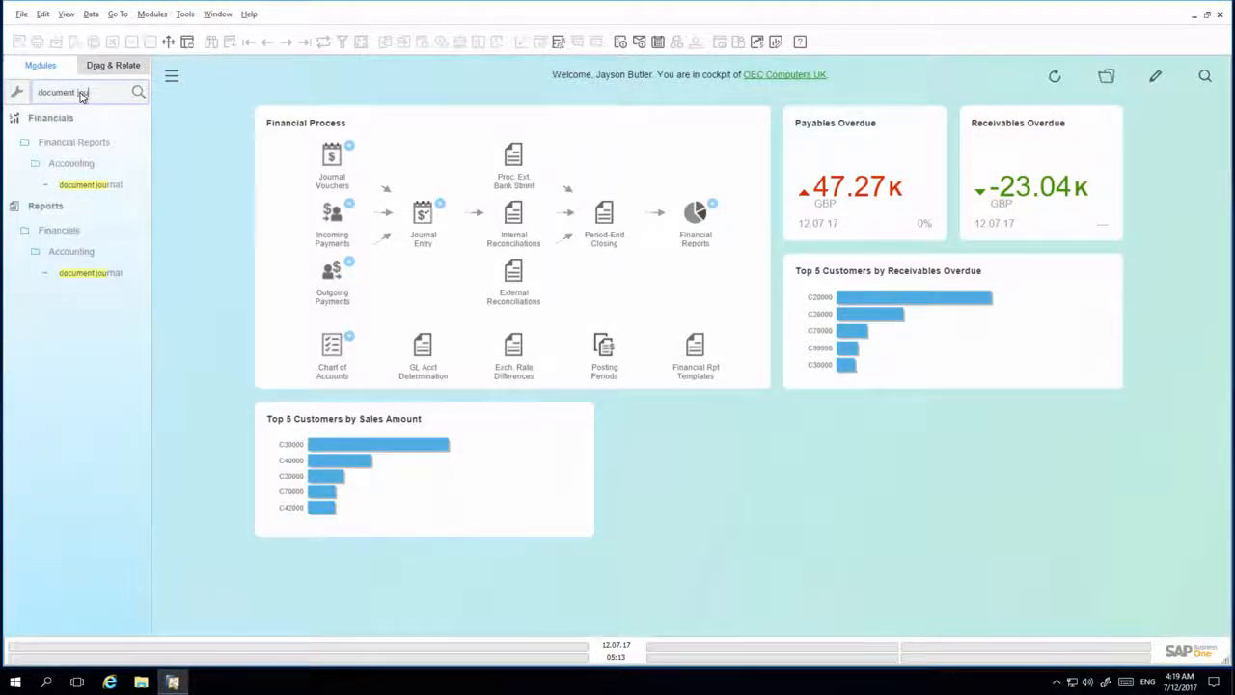
pyautogui.click(109, 184)
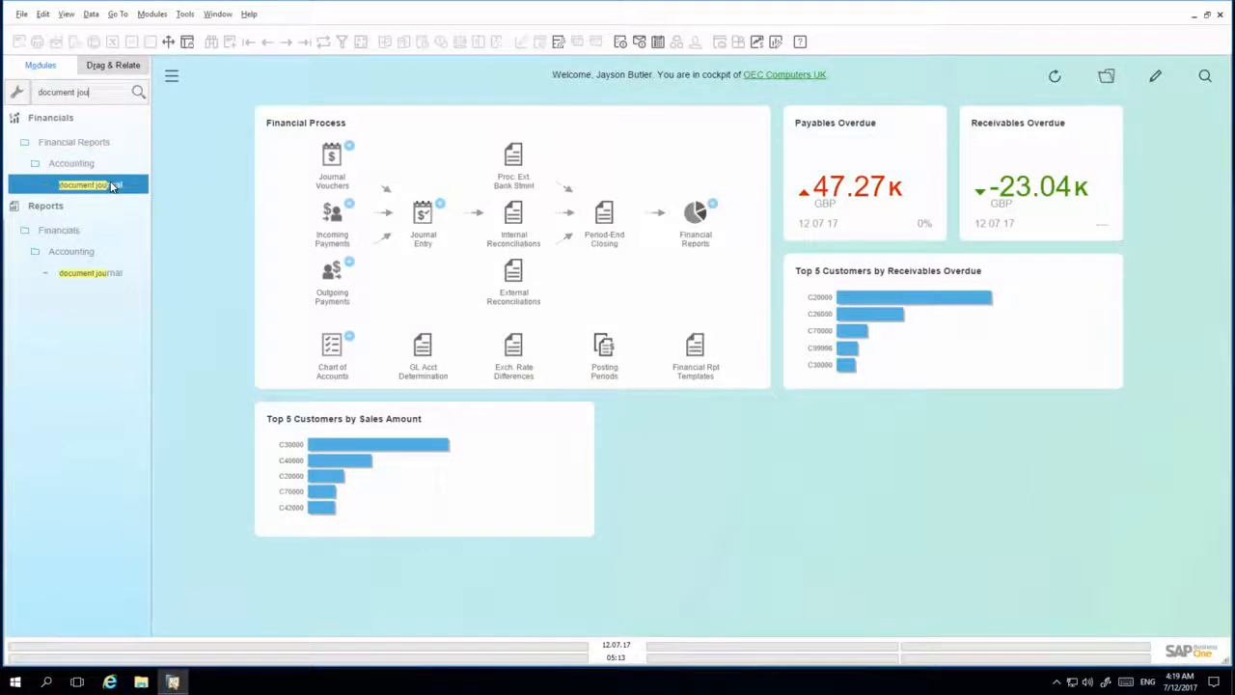
# Set the start of the posting date range to 01.01.16 and run the Document Journal report.
pyautogui.click(654, 294)
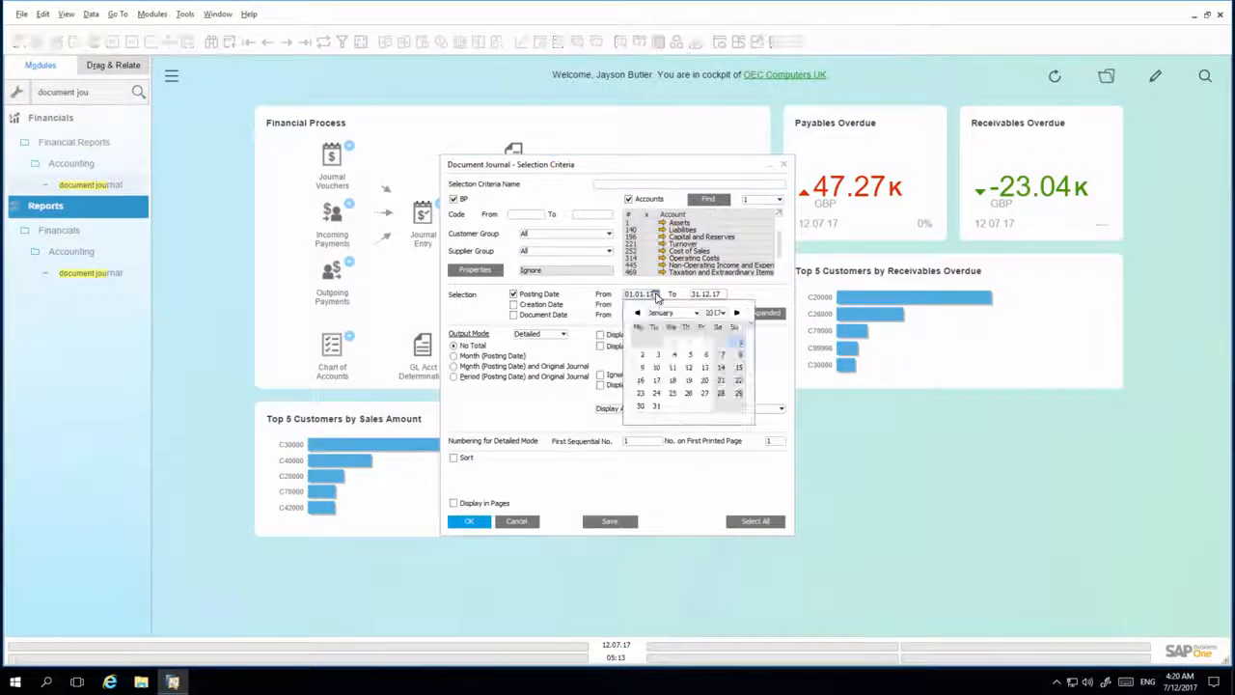
pyautogui.click(725, 315)
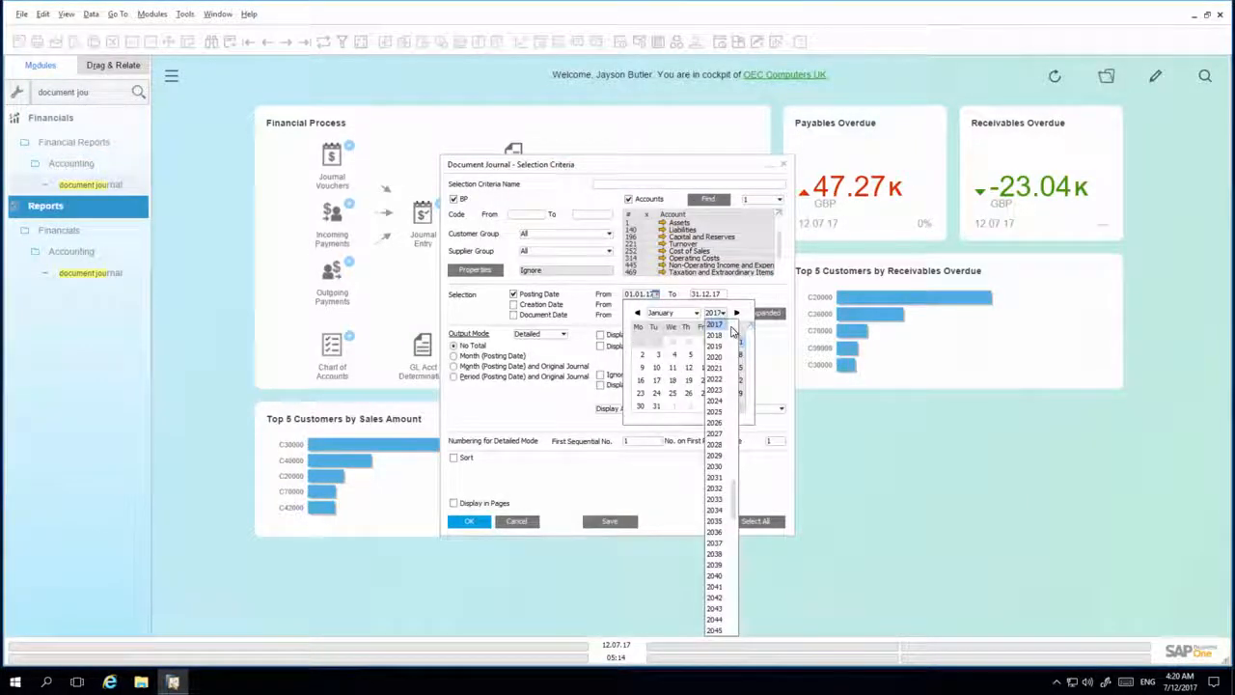
pyautogui.click(718, 334)
pyautogui.click(735, 303)
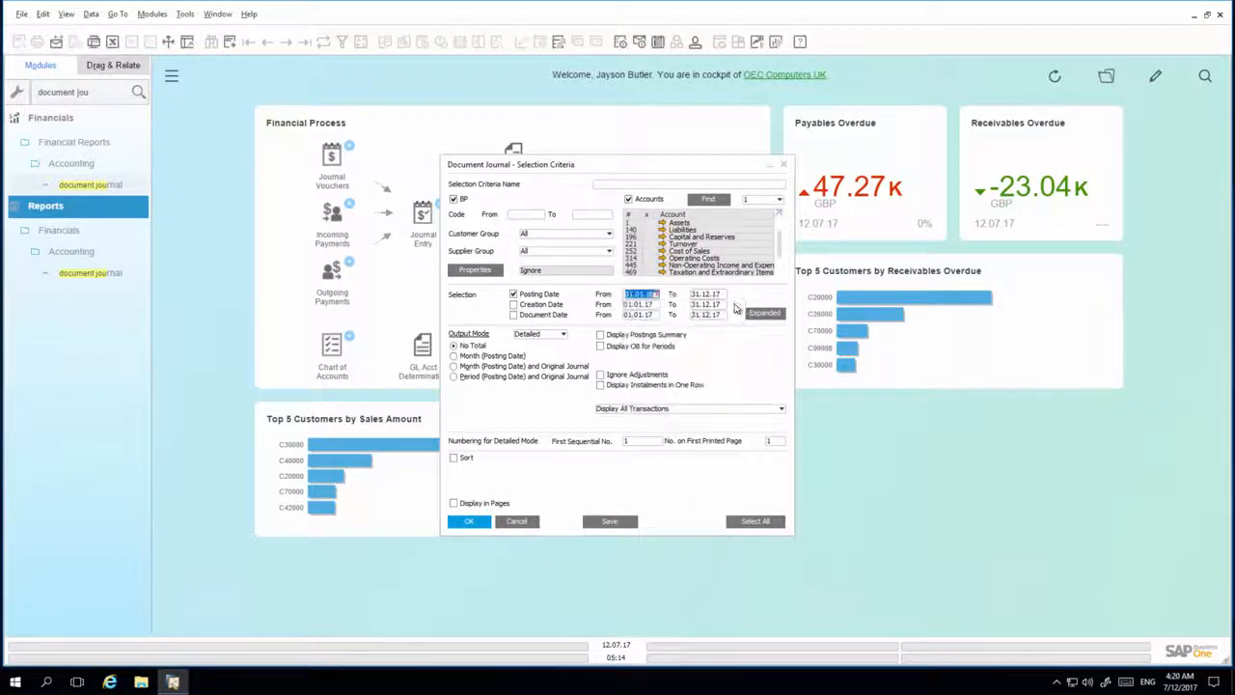
pyautogui.click(471, 522)
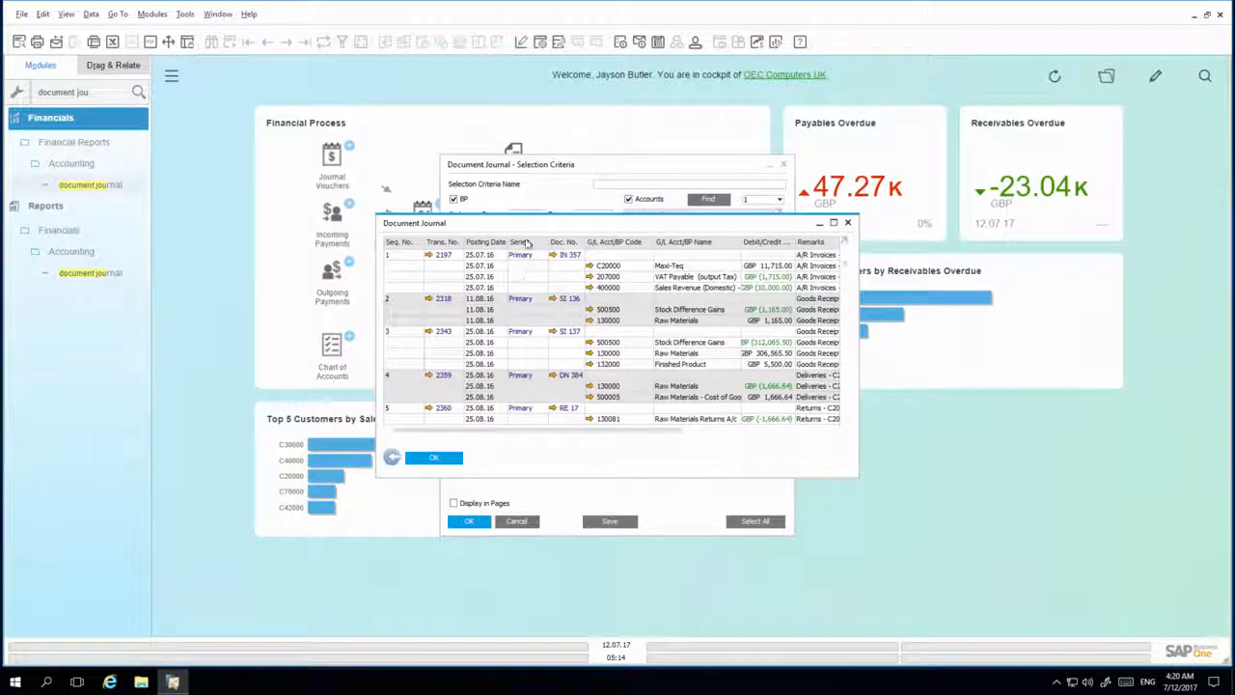
# Set the Document Journal into TXT electronic file as the default layout for all users and save the change.
pyautogui.click(522, 44)
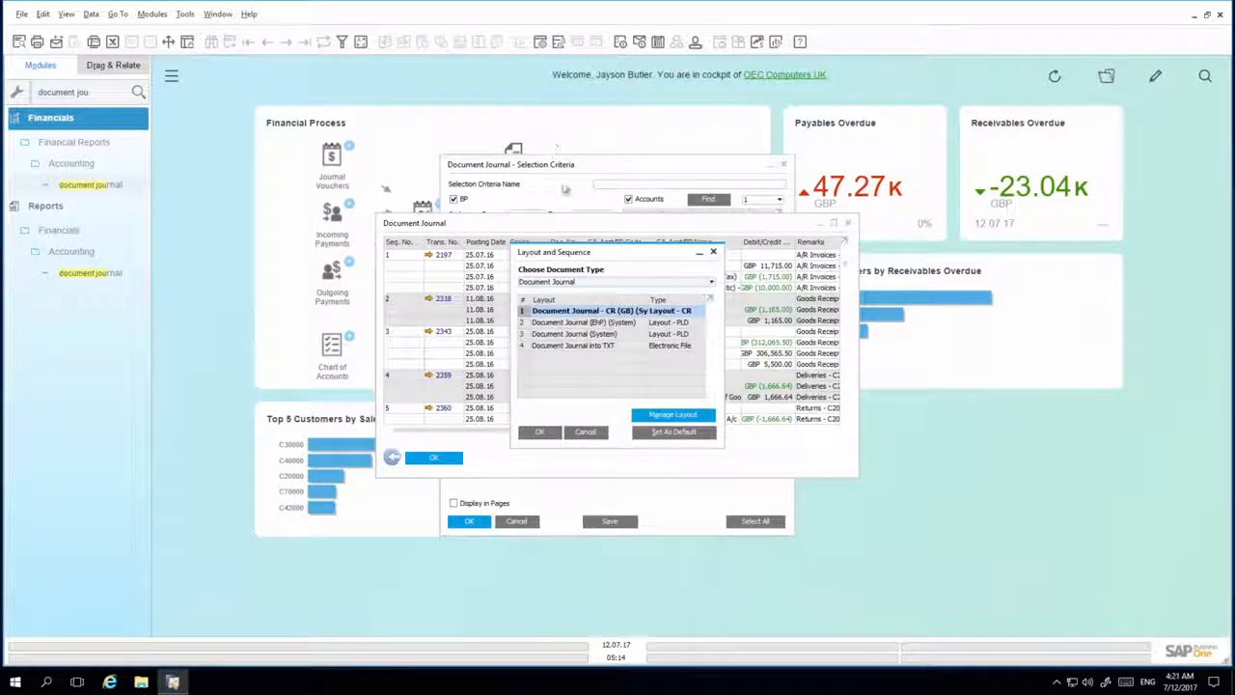
pyautogui.click(696, 347)
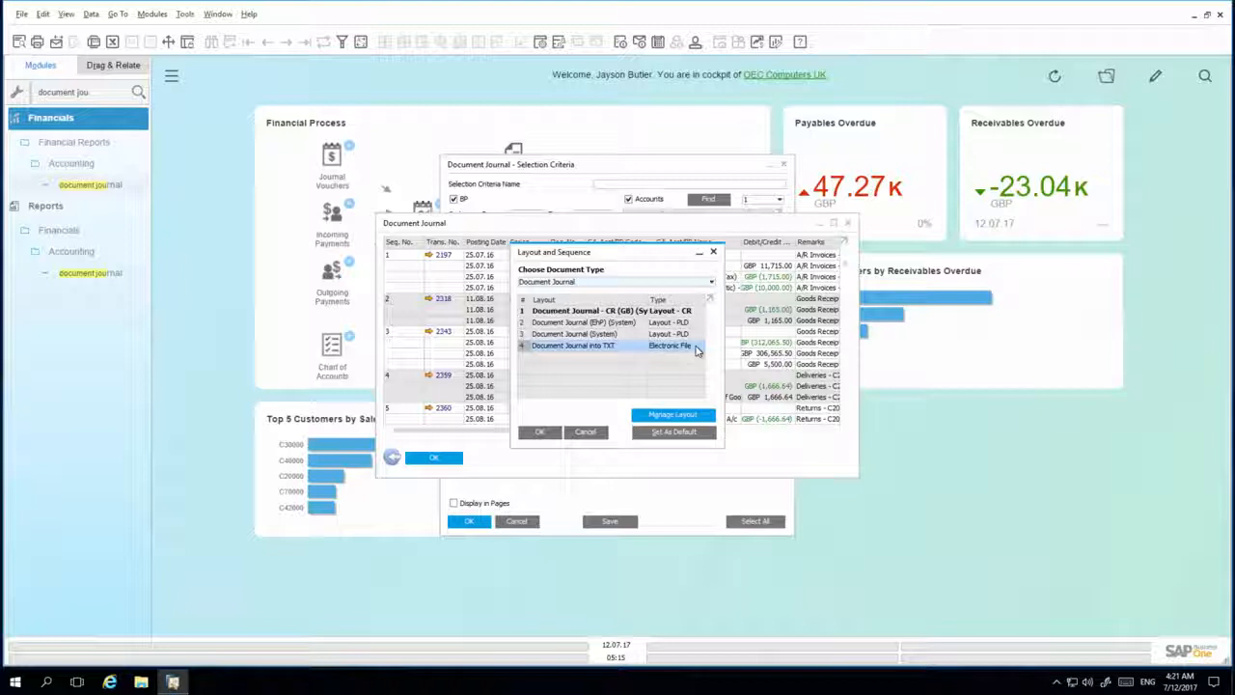
pyautogui.click(682, 434)
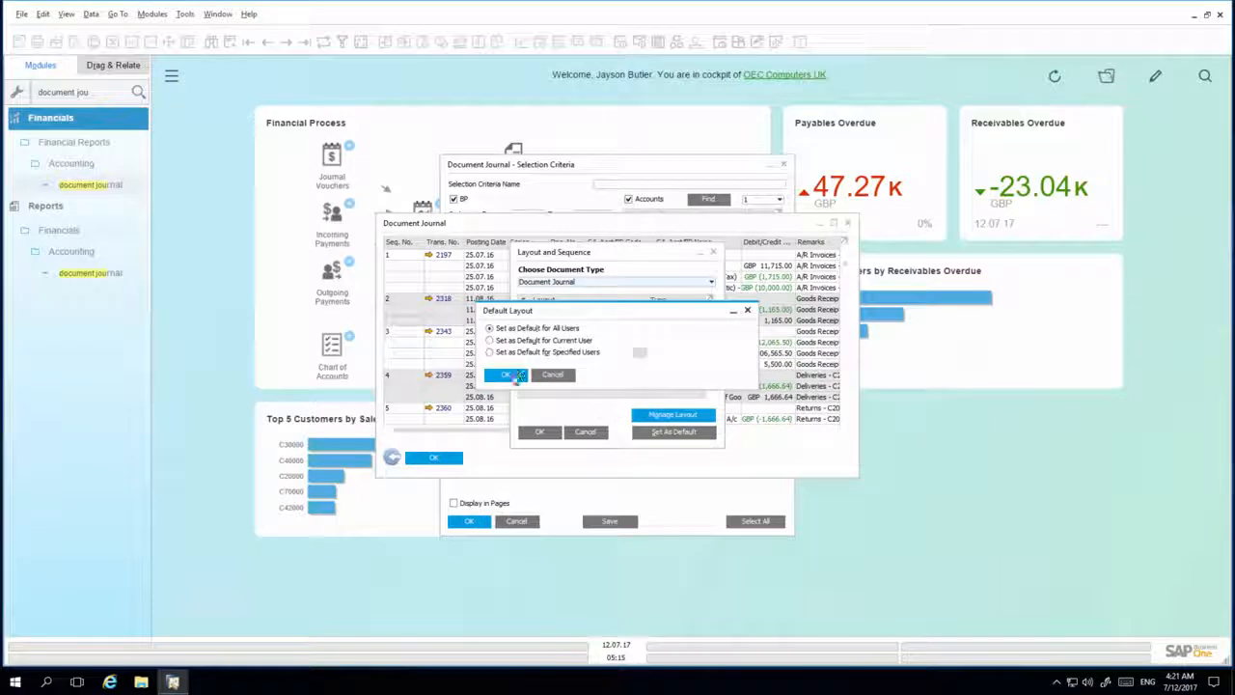
pyautogui.click(508, 375)
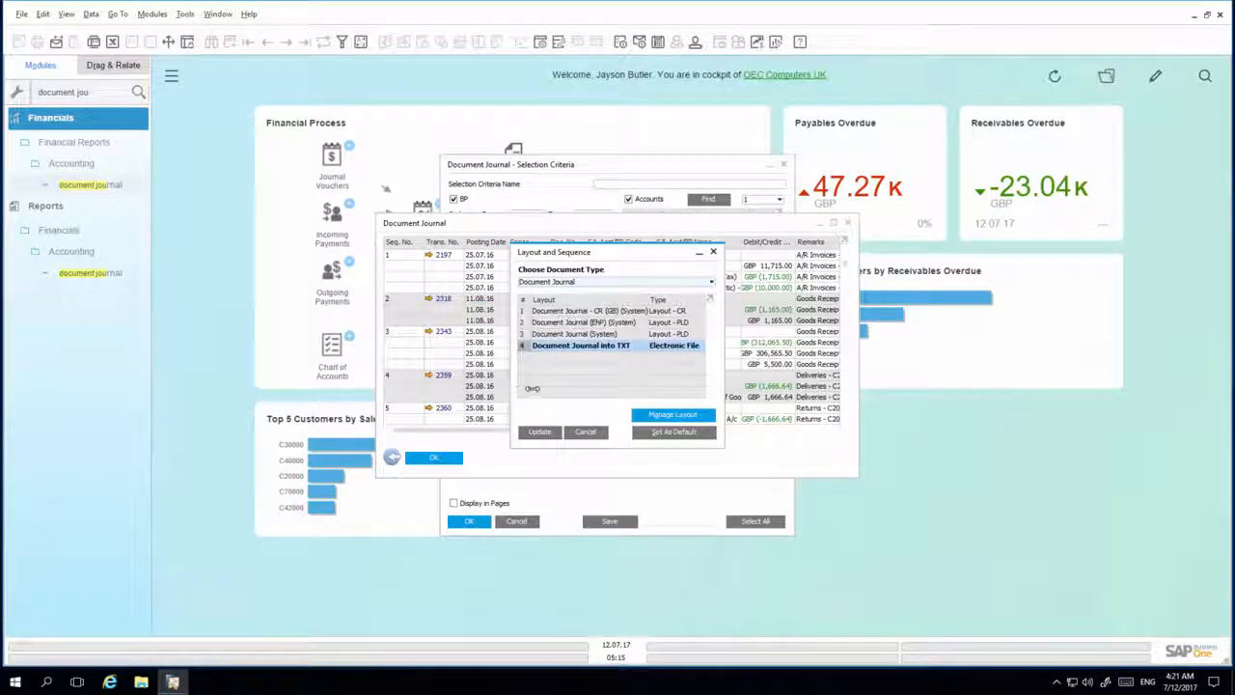
pyautogui.click(545, 433)
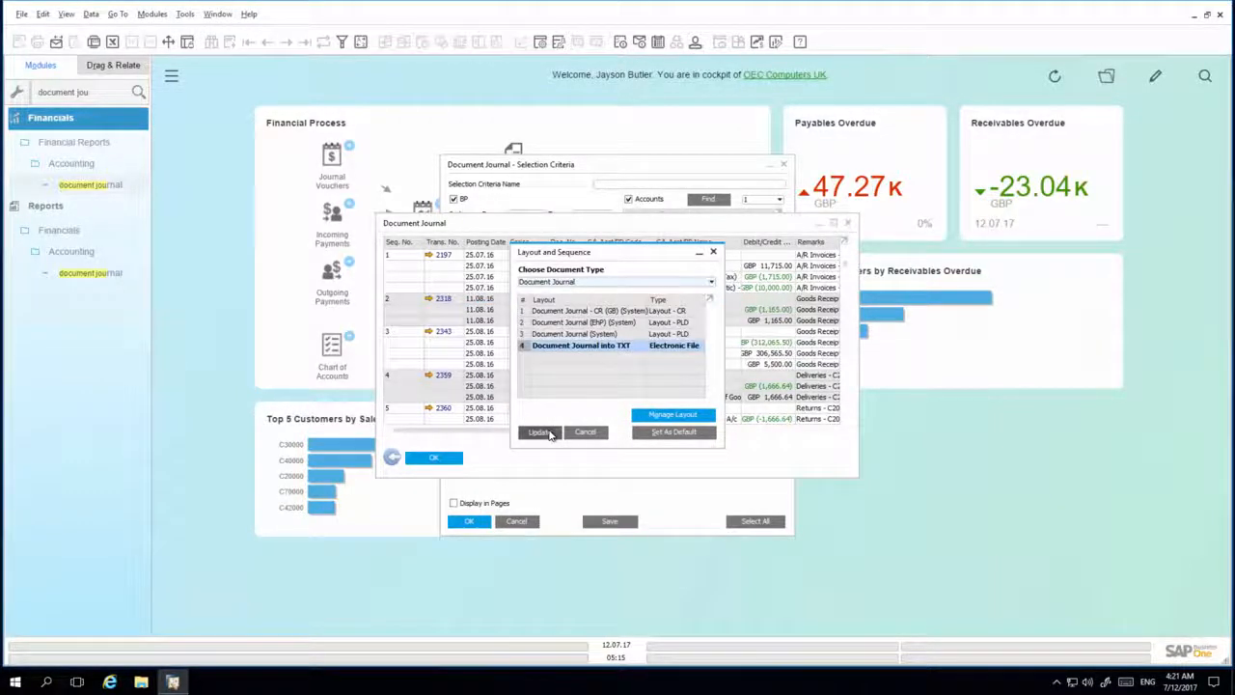
pyautogui.click(549, 434)
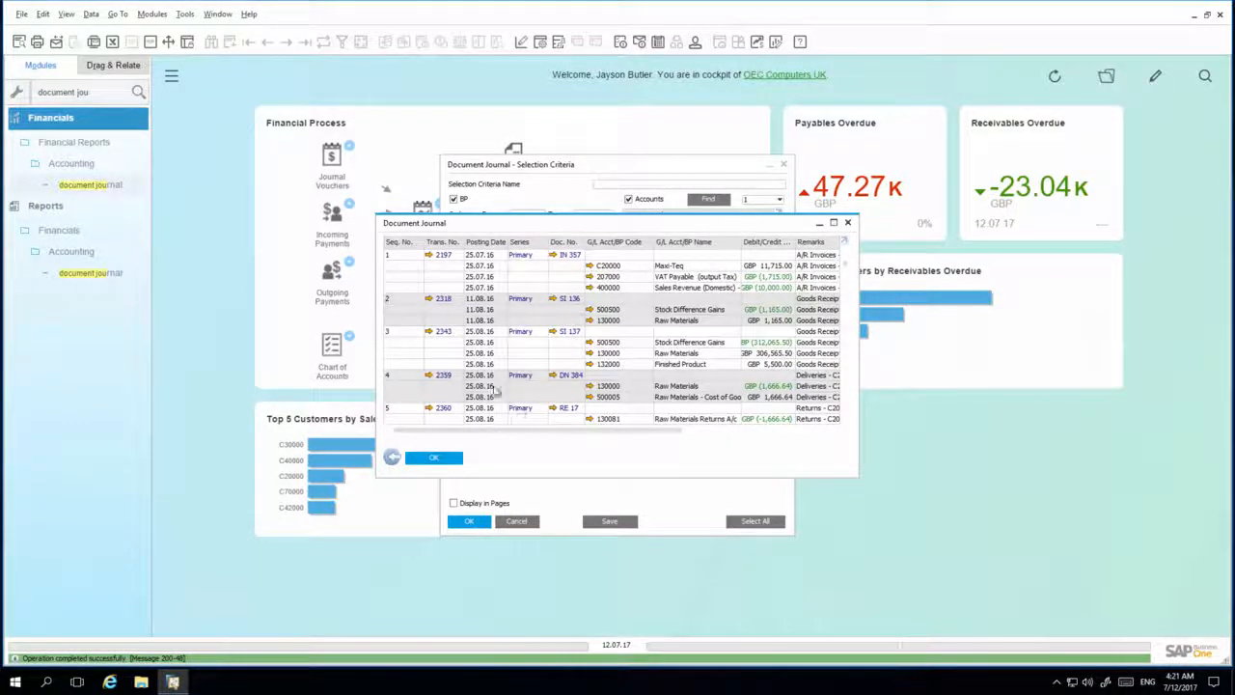
# Export the Document Journal with the default TXT layout, view the result file in Notepad and close it.
pyautogui.click(20, 43)
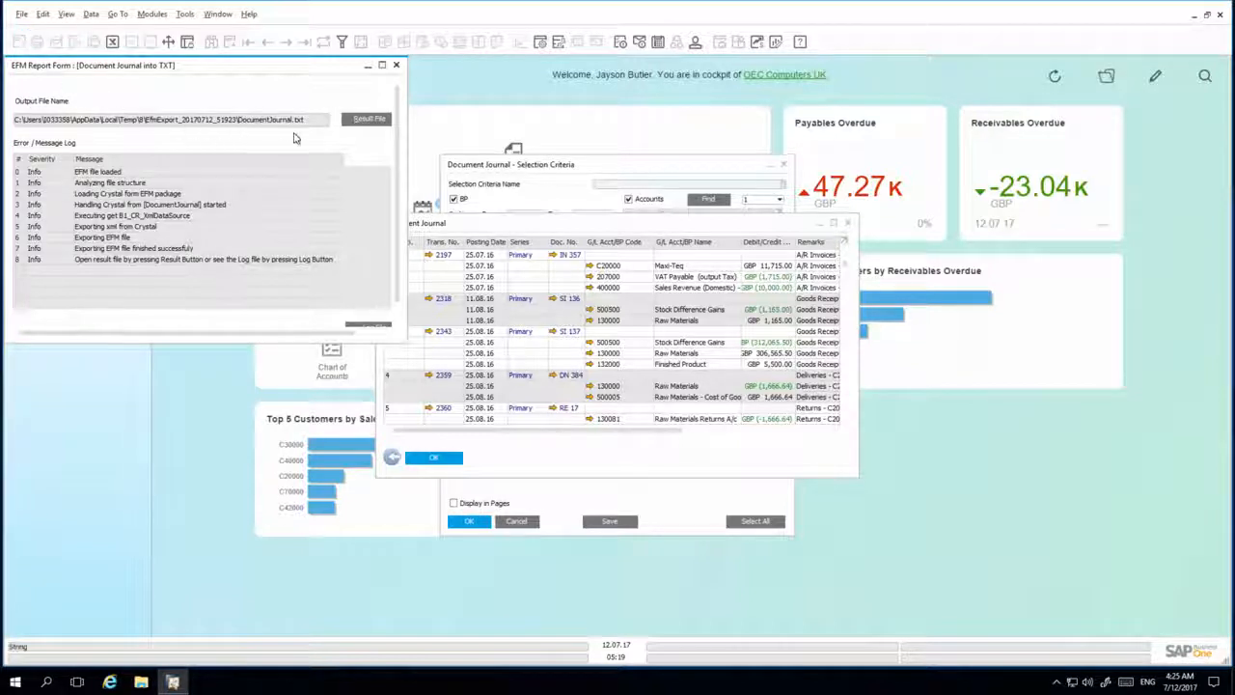
pyautogui.click(356, 126)
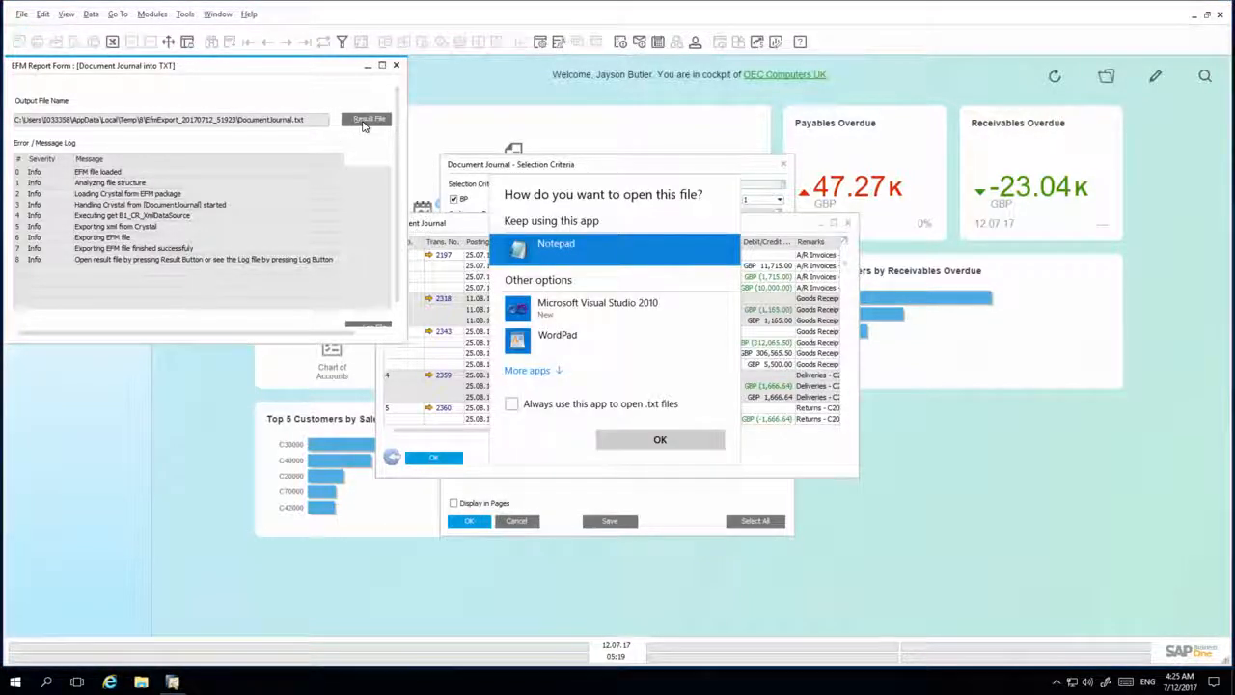
pyautogui.click(660, 440)
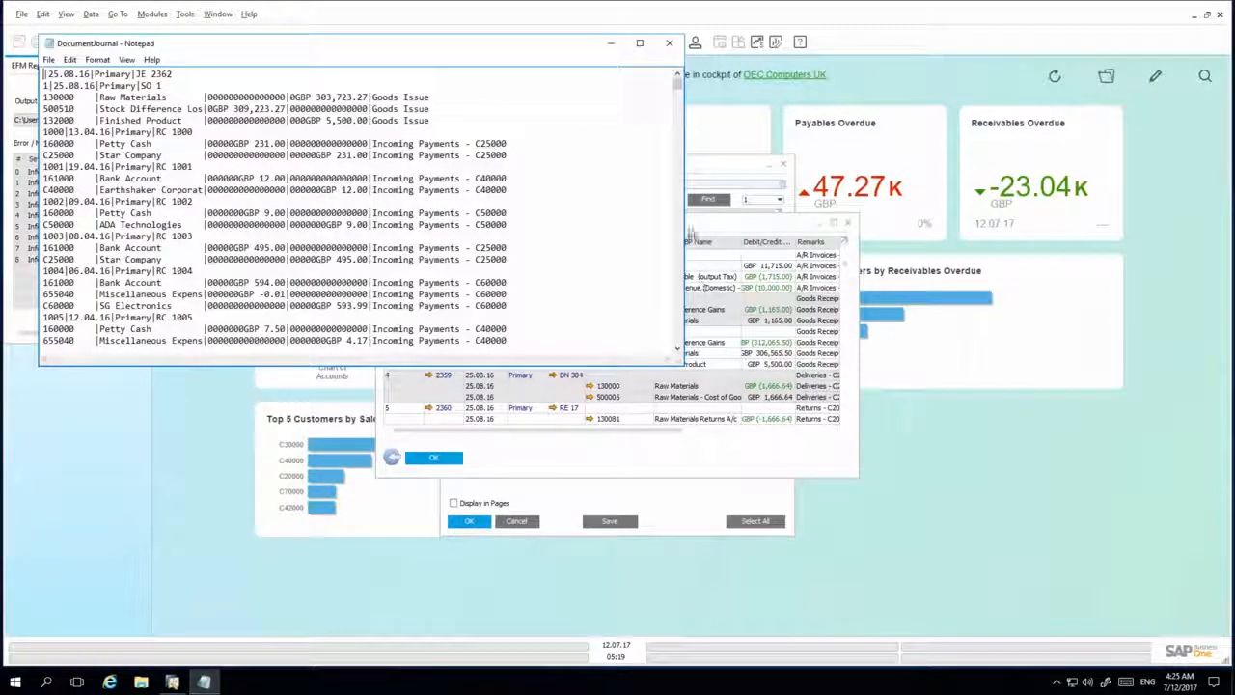
pyautogui.click(670, 43)
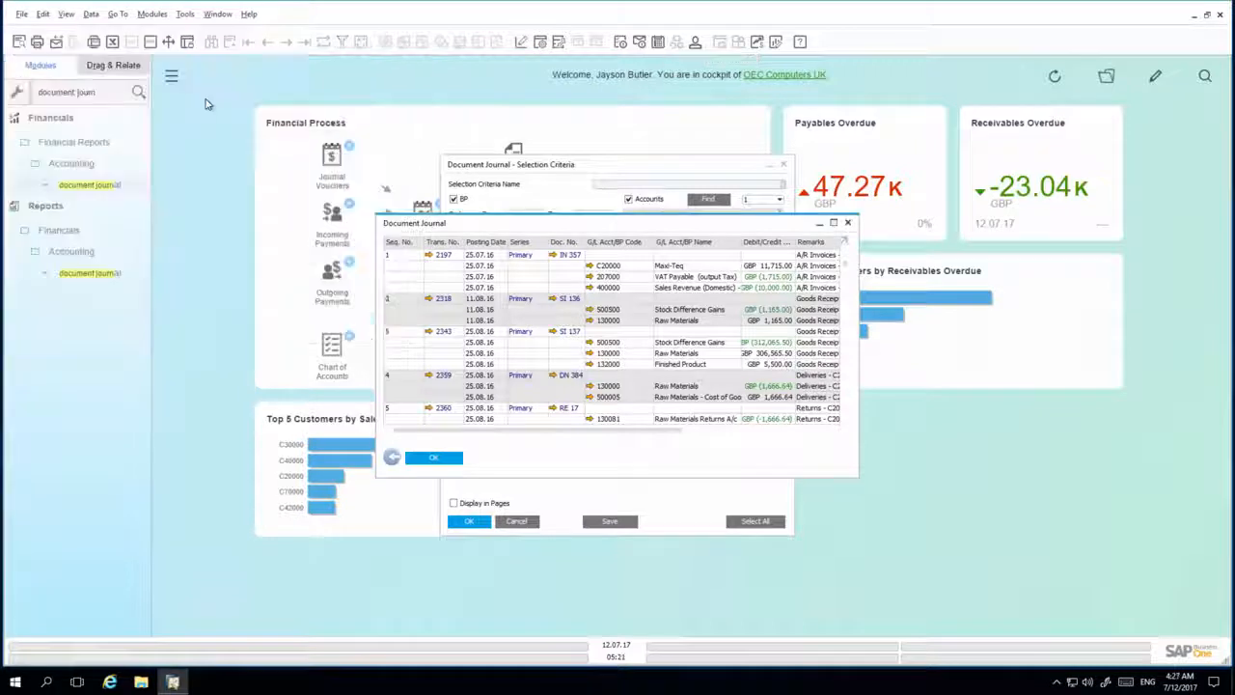
pyautogui.press('Escape')
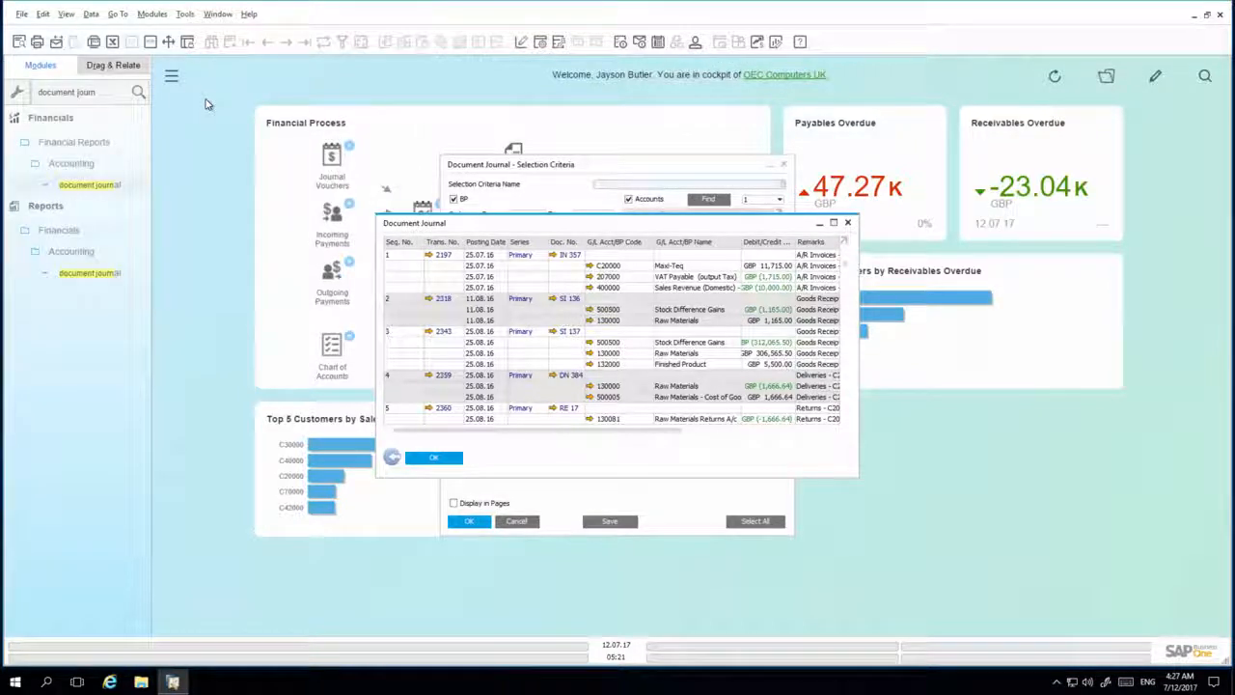
# Preview the Document Journal using the Document Journal - CR (GB) (System) layout.
pyautogui.click(21, 14)
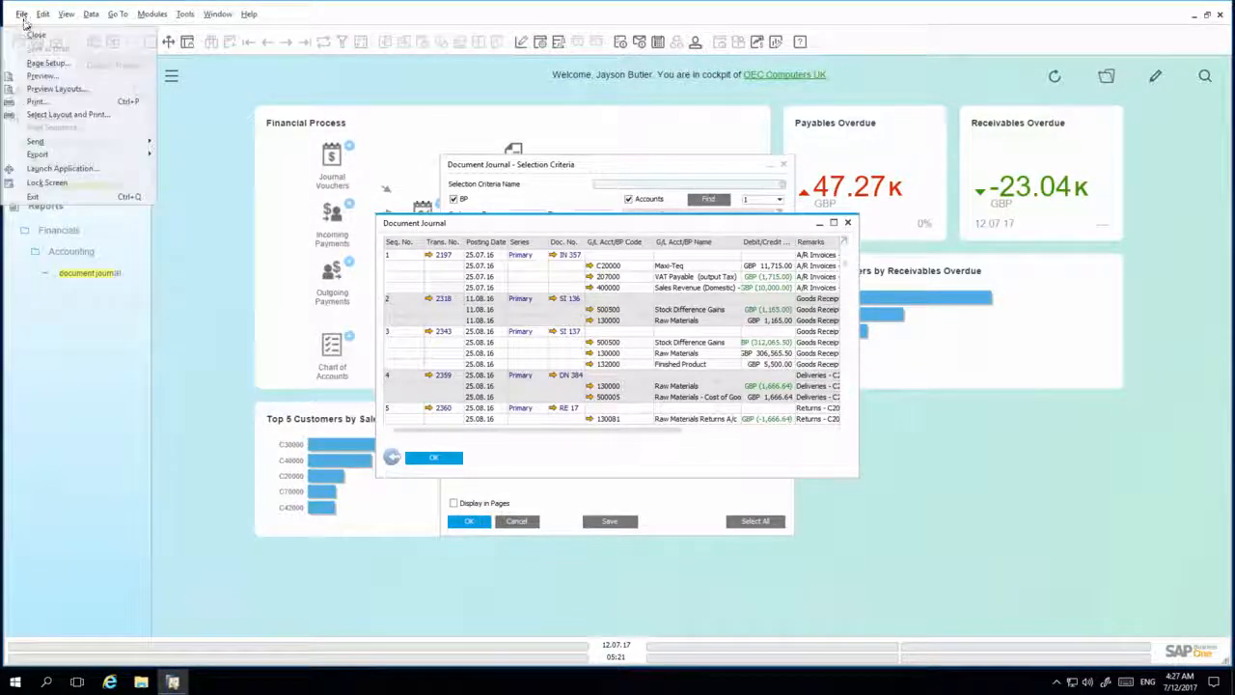
pyautogui.click(58, 89)
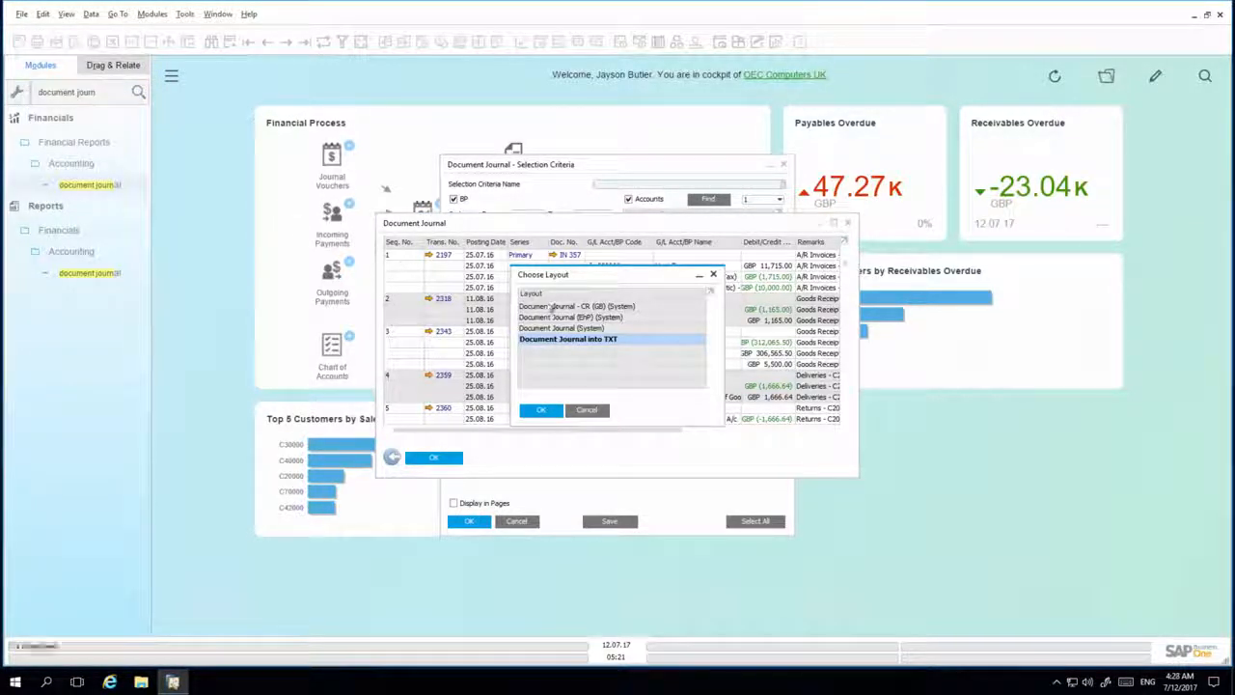
pyautogui.click(647, 306)
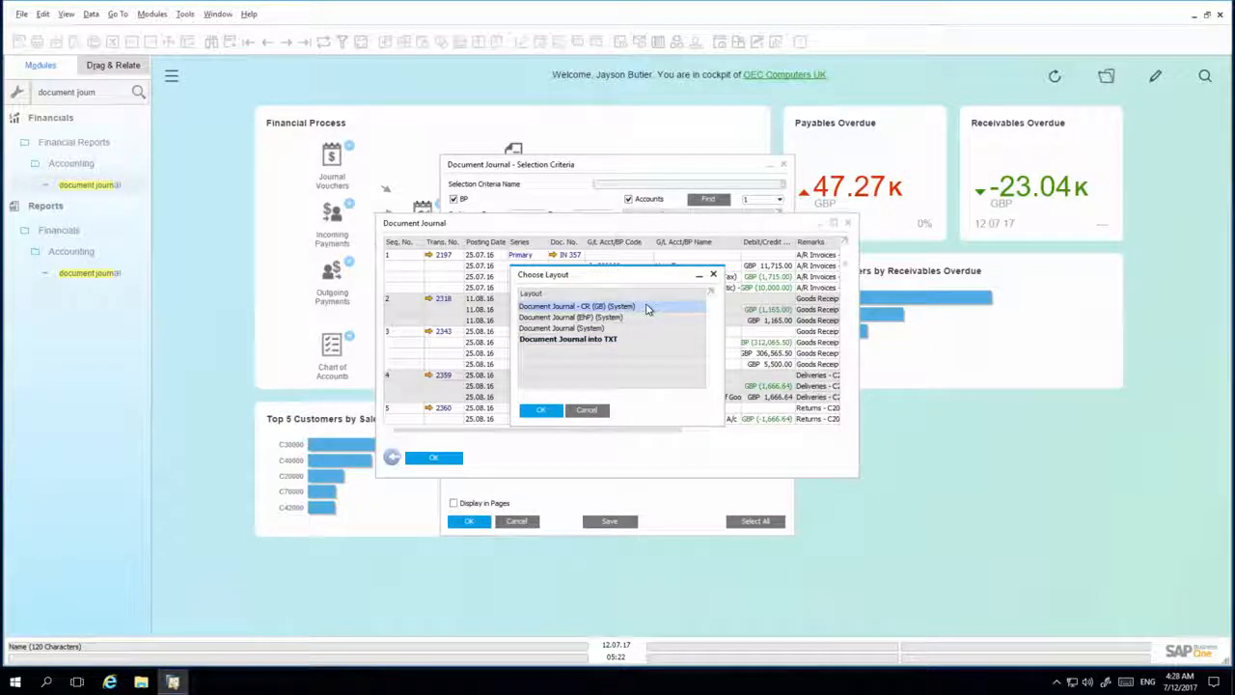
pyautogui.click(548, 413)
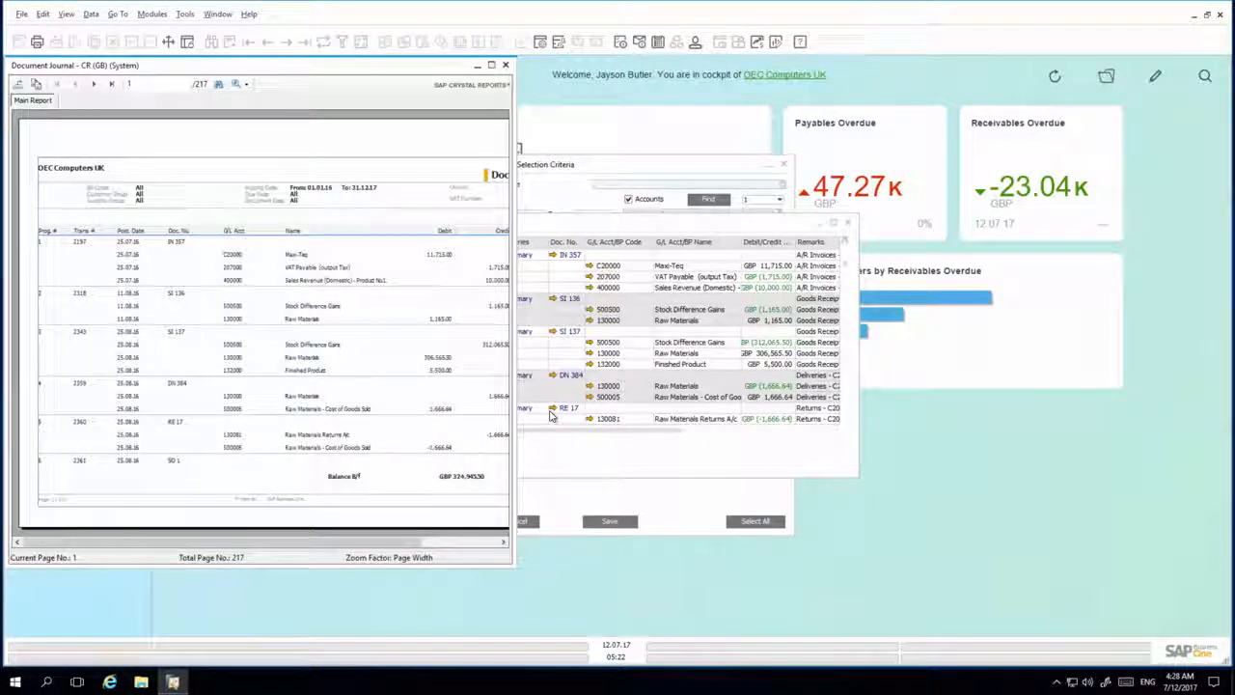